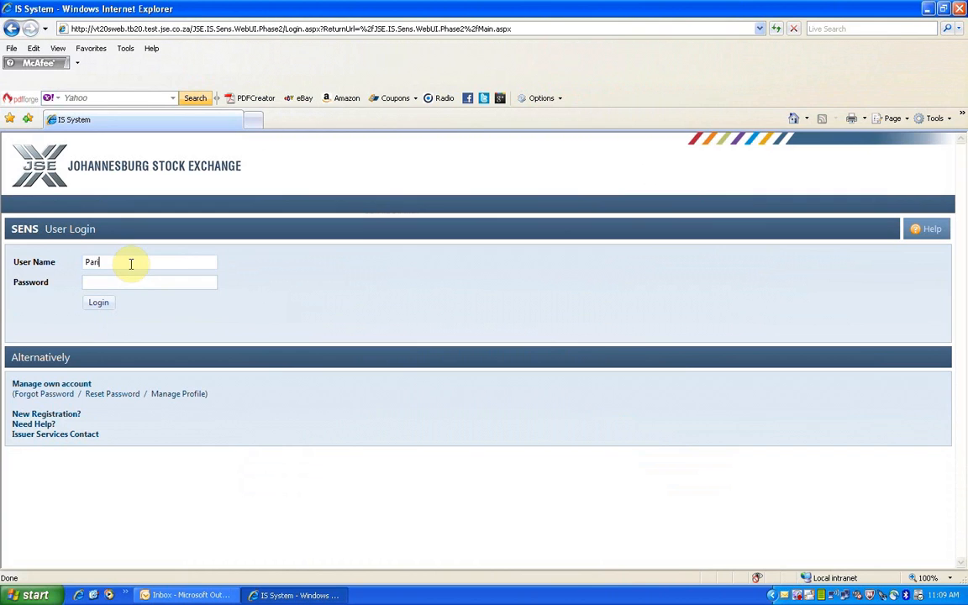
Enter the account password on the SENS user login page and log in.
key(Tab)
text(**********)
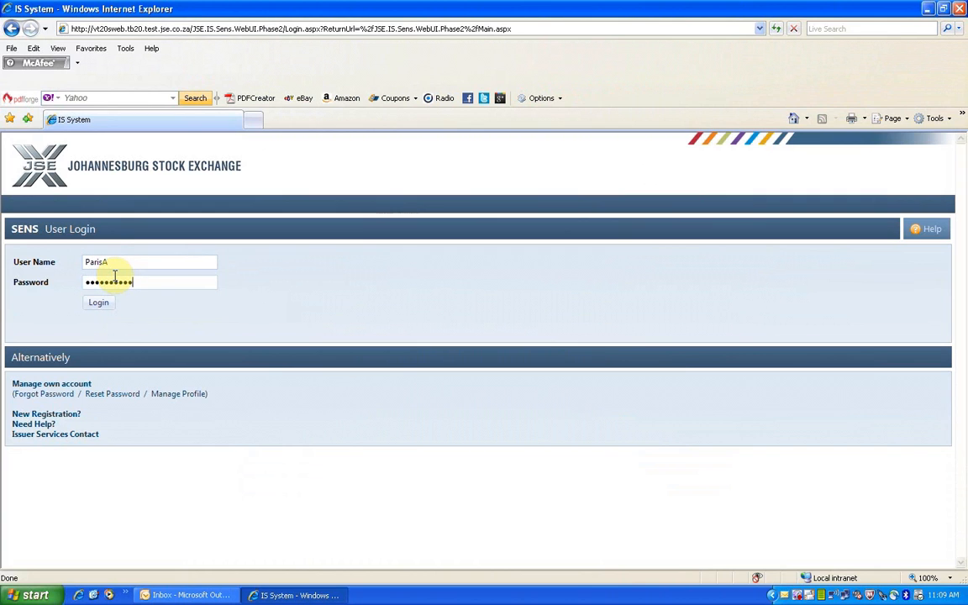
click(98, 304)
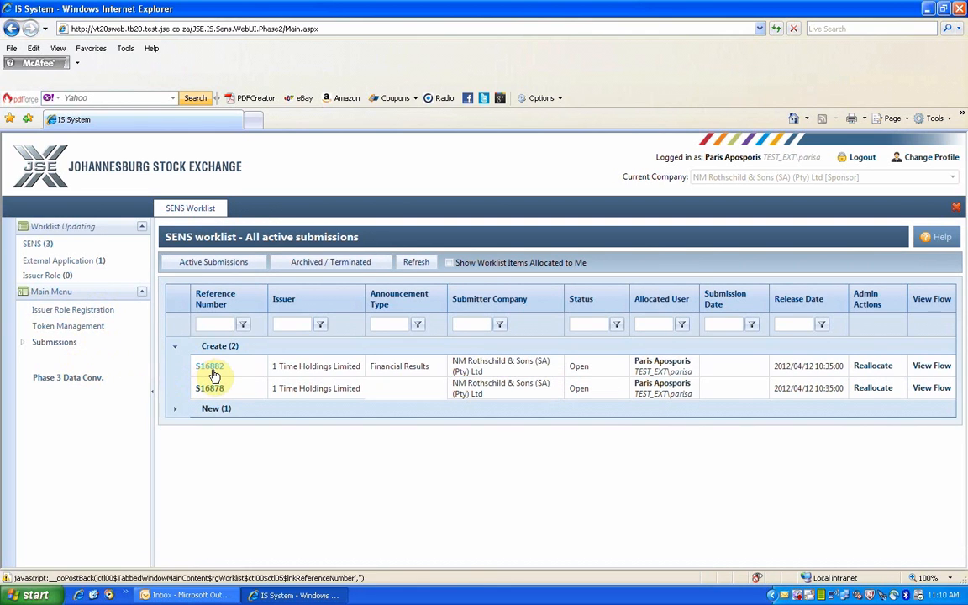
Open the 1 Time Holdings Financial Results submission and upload "Anglo American120pg pdf (2).pdf" as its PDF announcement document.
click(212, 372)
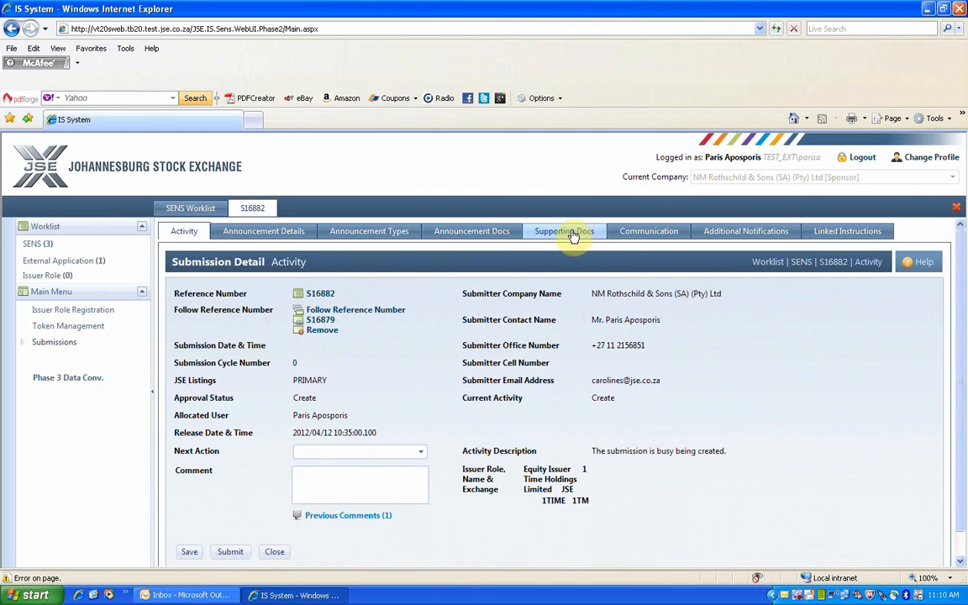
click(461, 240)
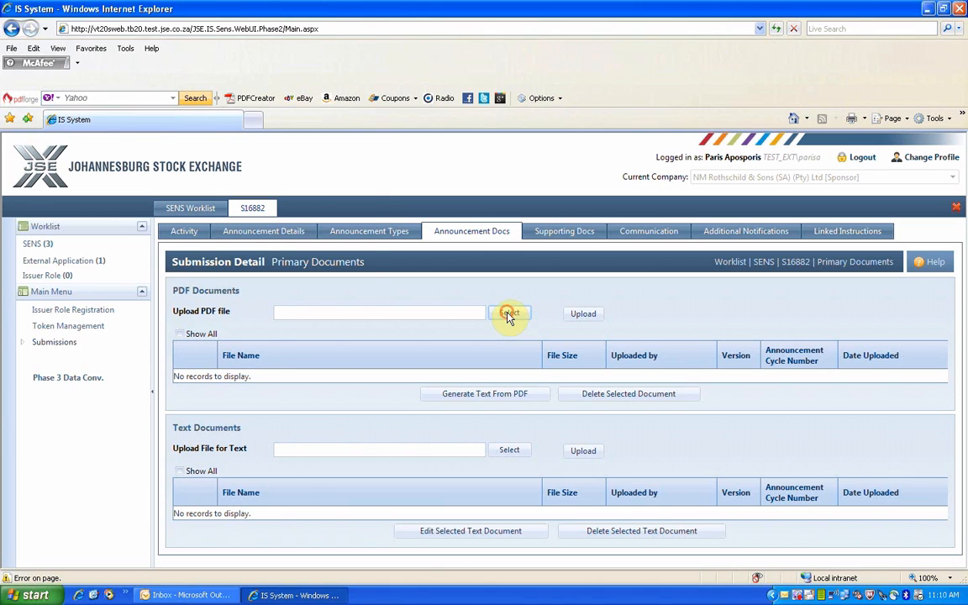
click(509, 314)
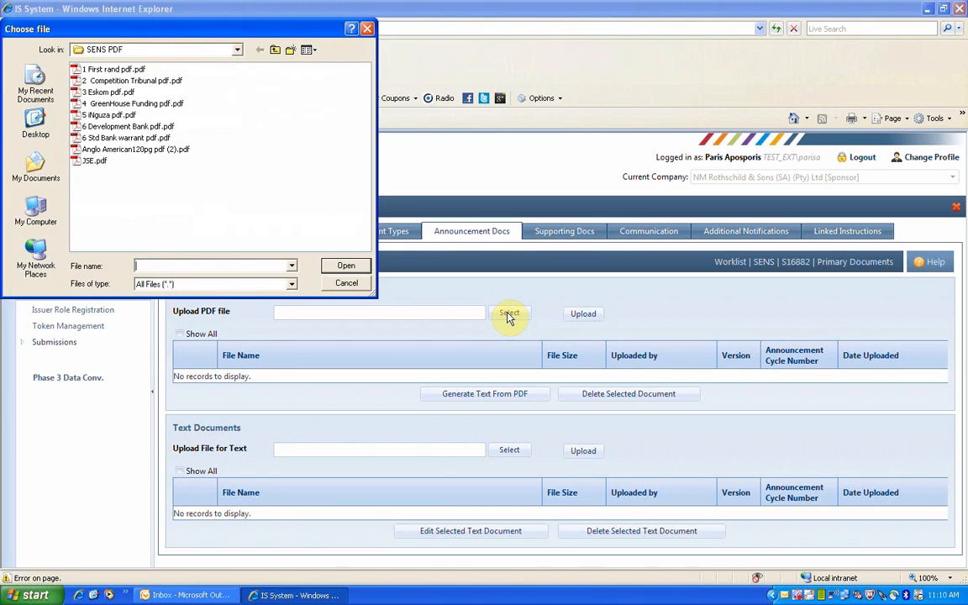
double_click(145, 149)
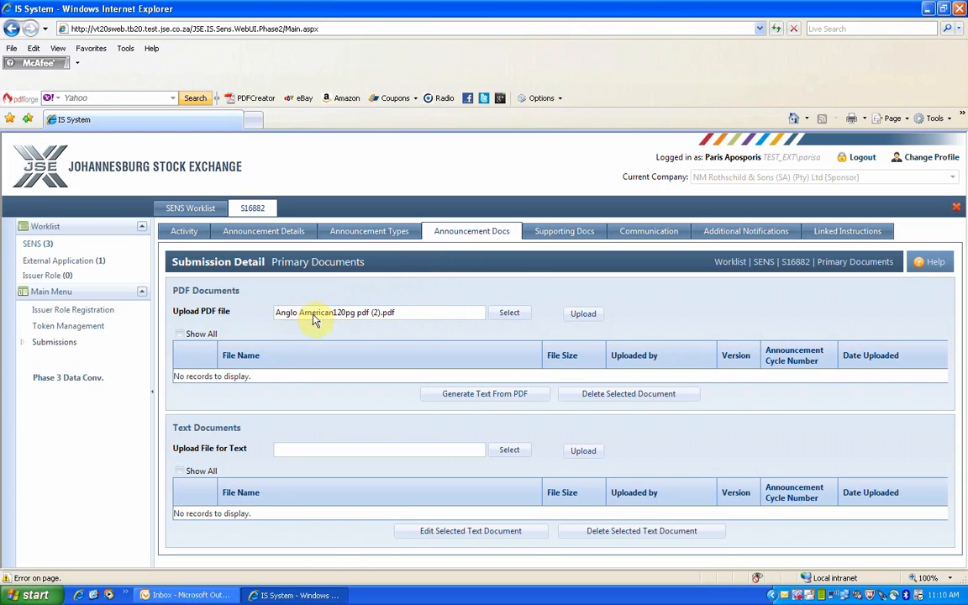
click(588, 319)
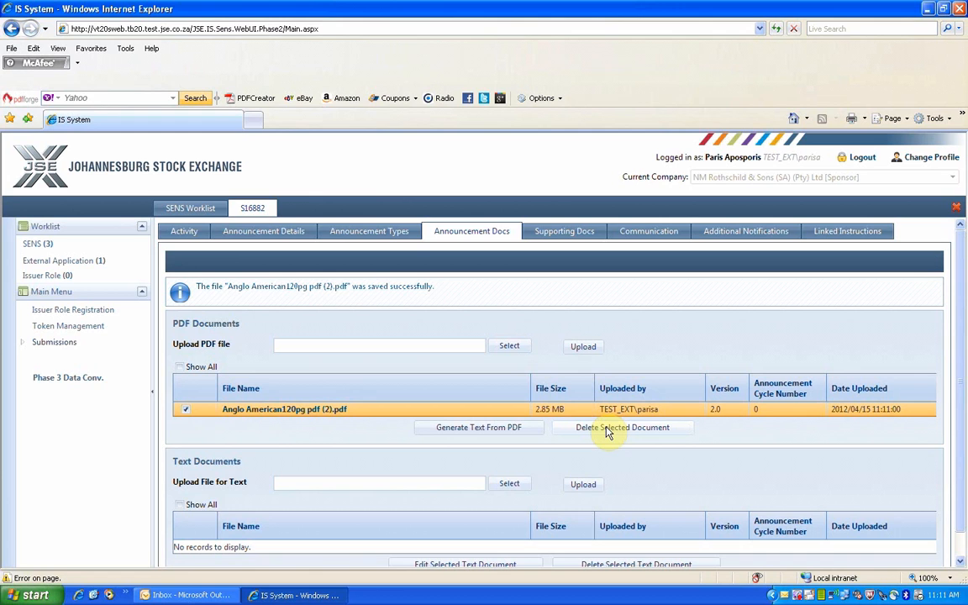
Generate a text version from the uploaded Anglo American PDF, accept the conversion disclaimer, and save the files.
click(476, 432)
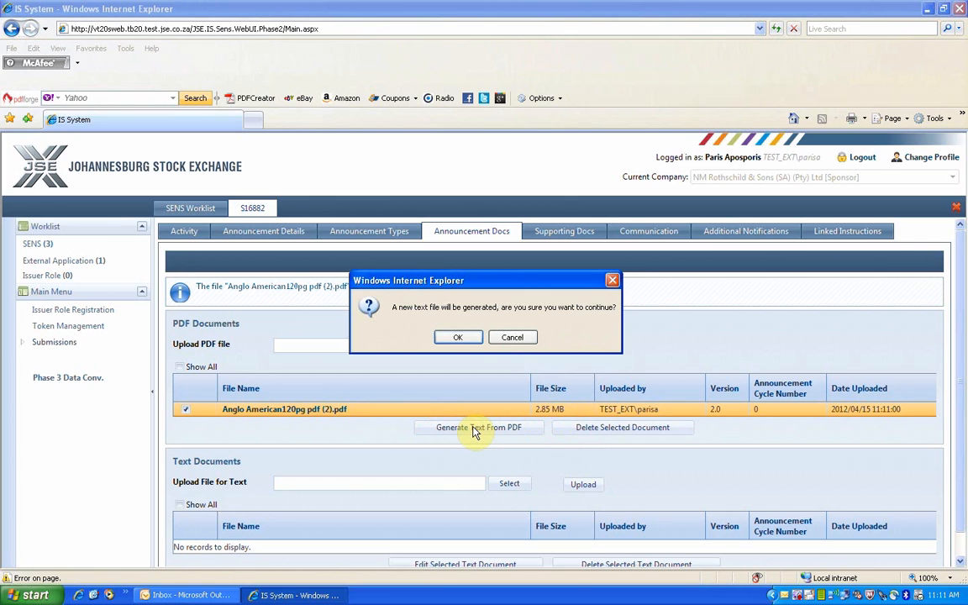
click(460, 336)
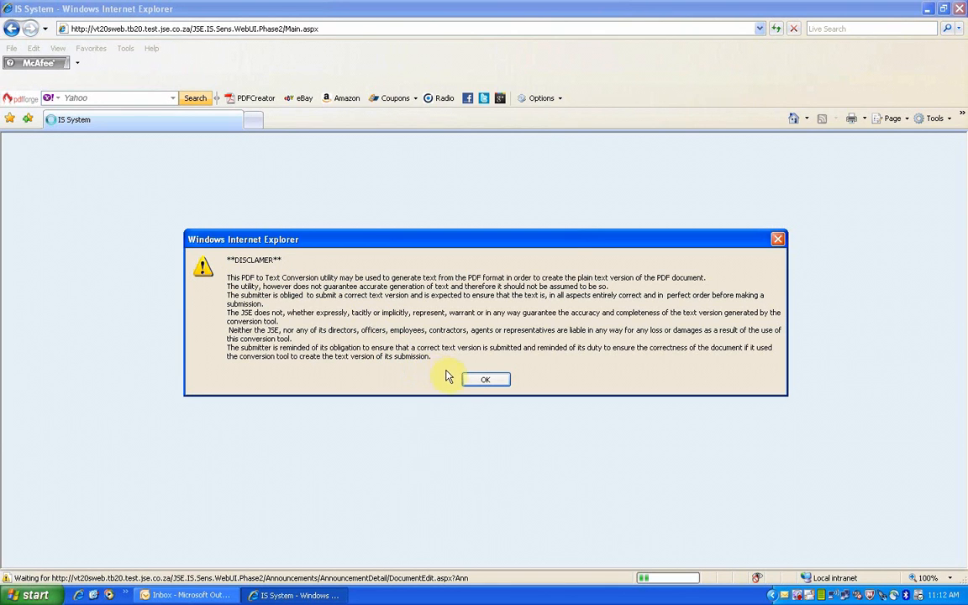
click(486, 381)
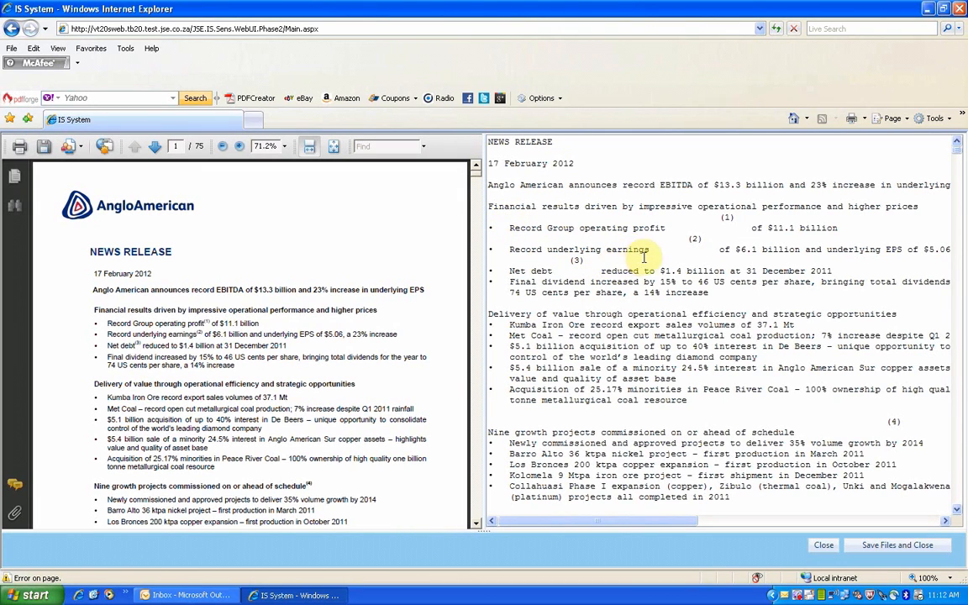
click(879, 551)
click(879, 548)
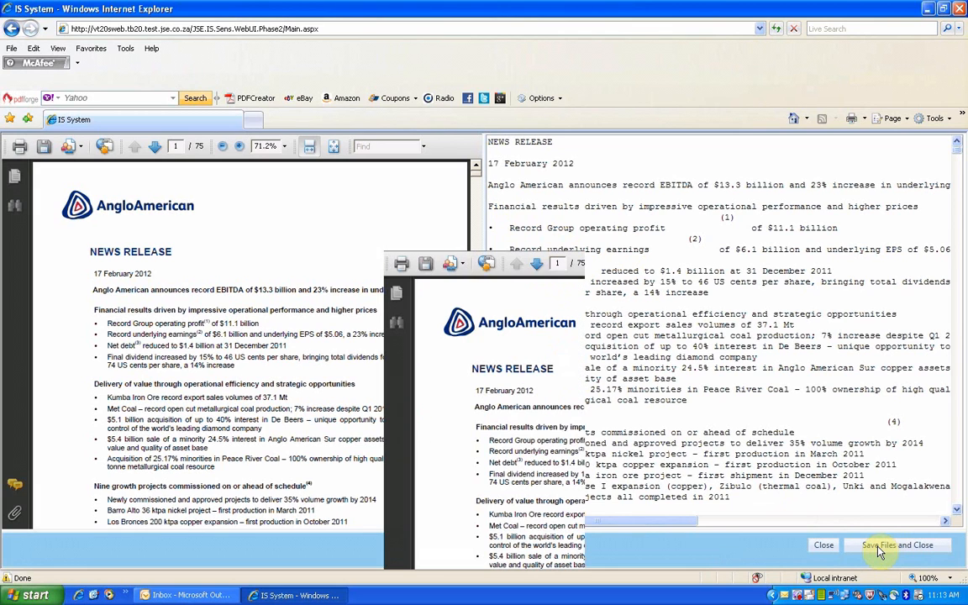
click(879, 546)
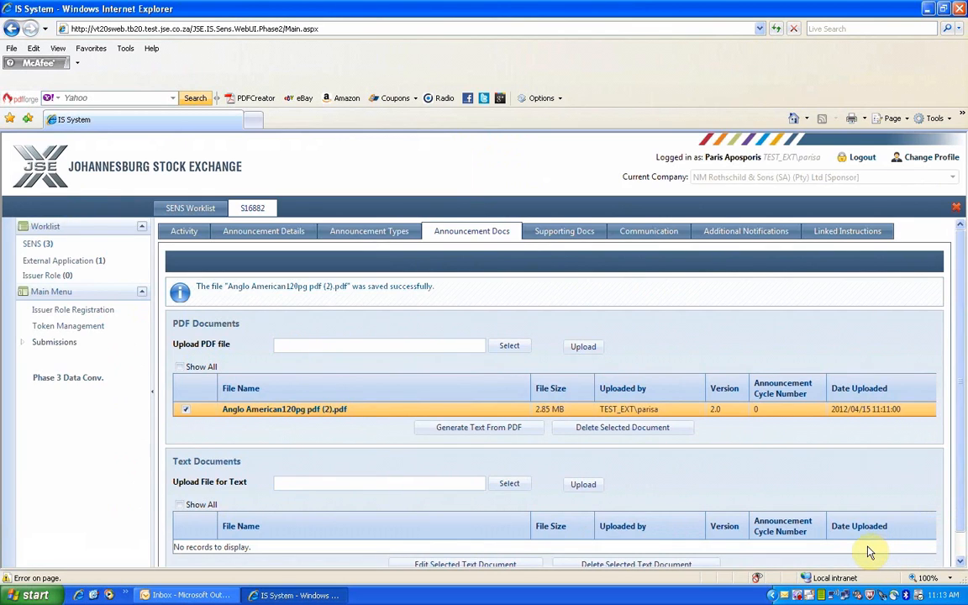
scroll(591, 514, down, 1)
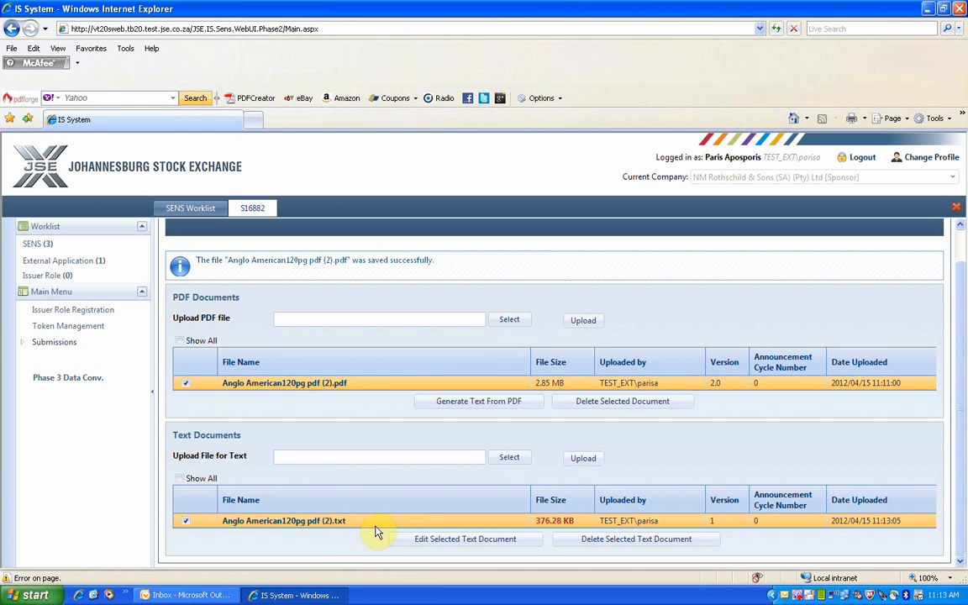
click(498, 404)
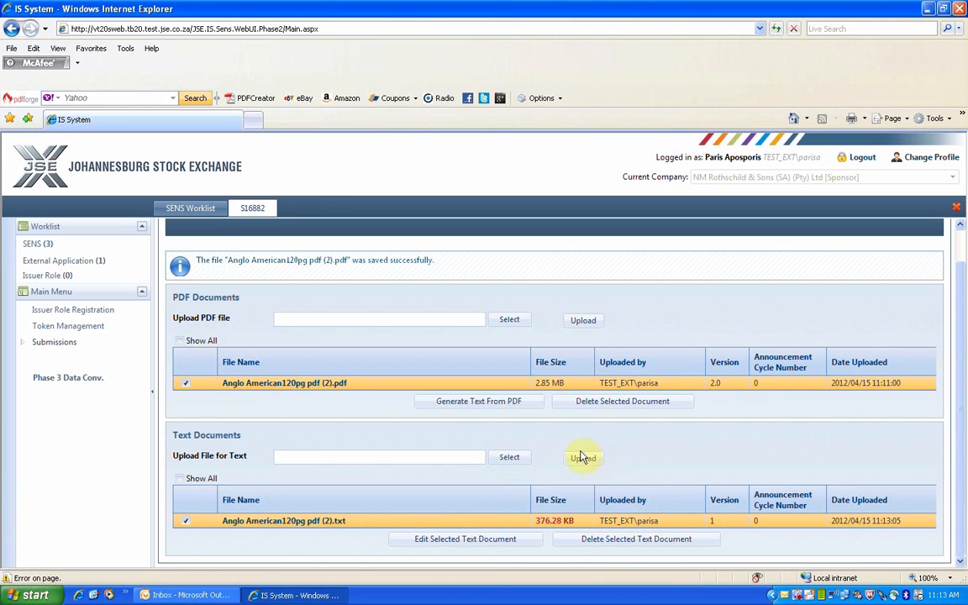
click(604, 463)
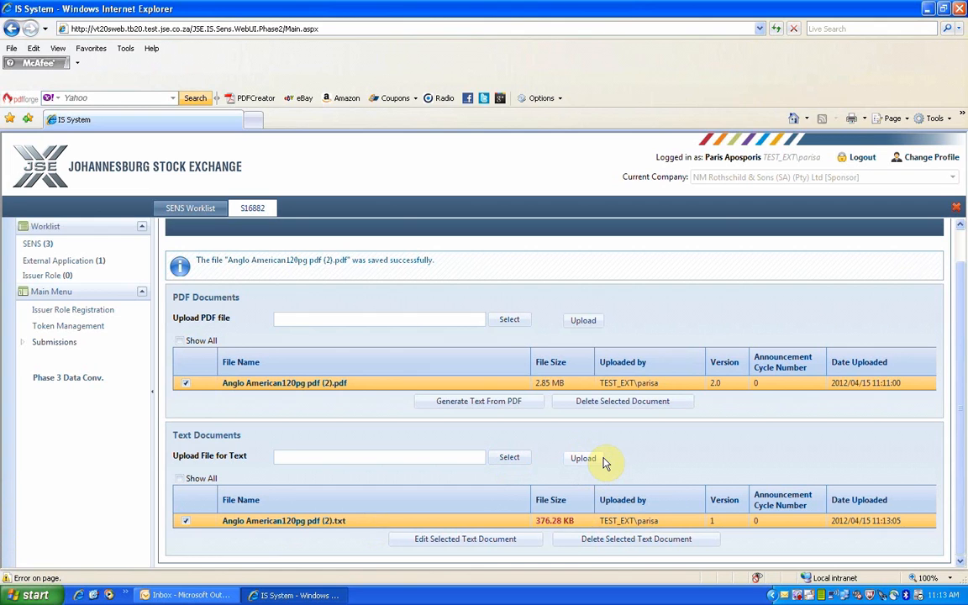
Open the generated text document "Anglo American120pg pdf (2).txt" for editing and save it as a new version.
click(477, 543)
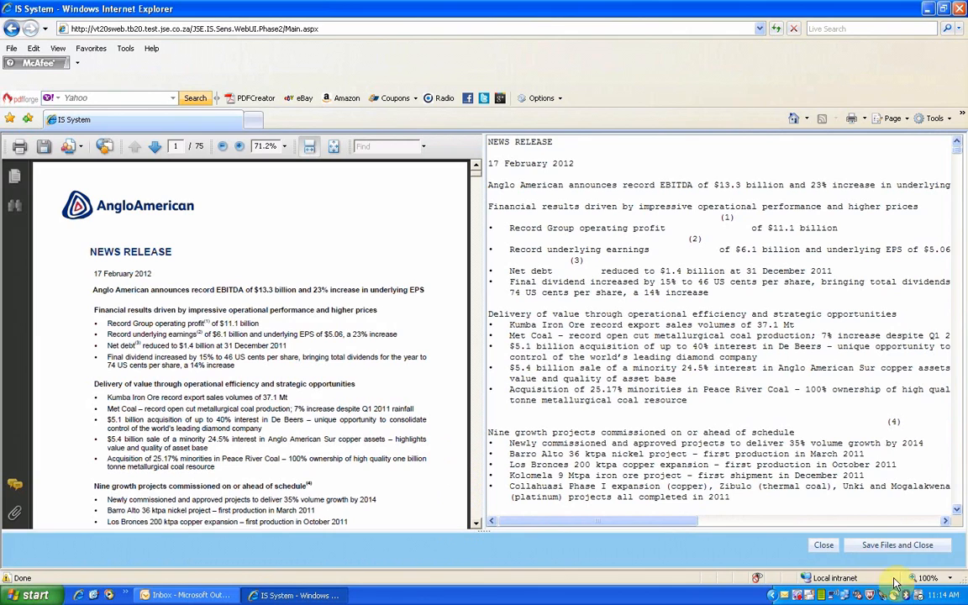
click(895, 544)
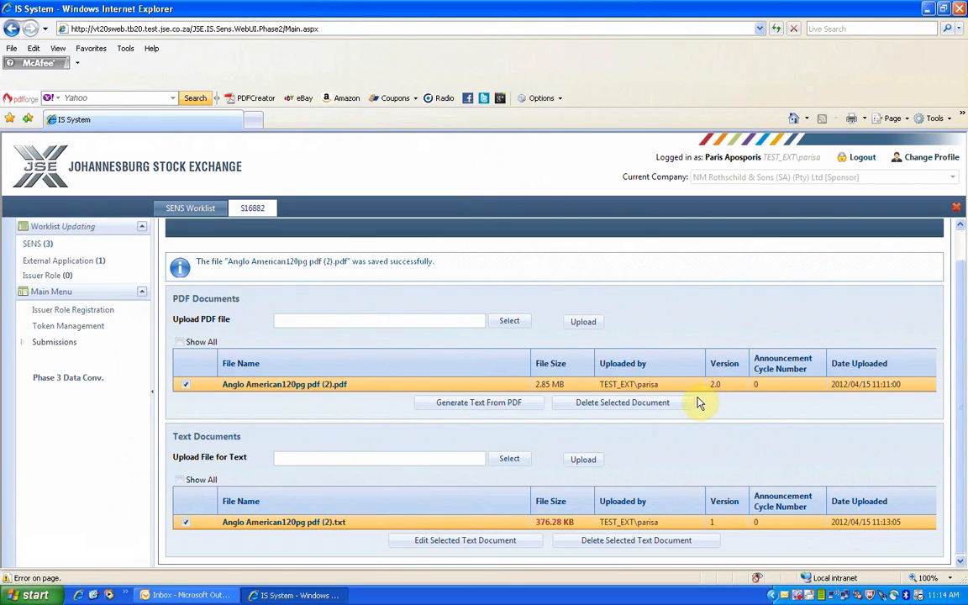
click(263, 524)
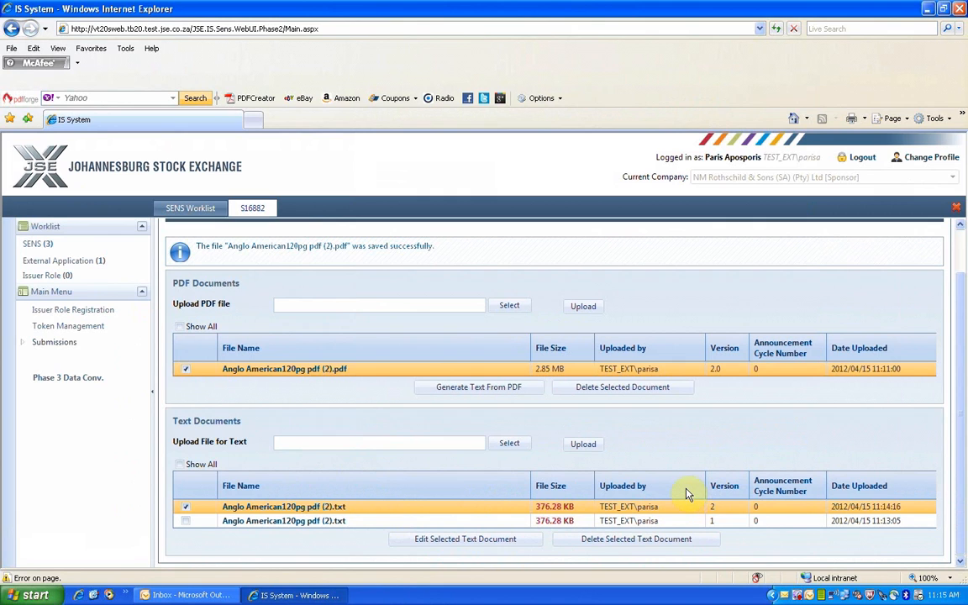
Upload "5 iNguza pdf.pdf" to the submission's supporting documents with the document type Categorisation.
scroll(664, 477, up, 1)
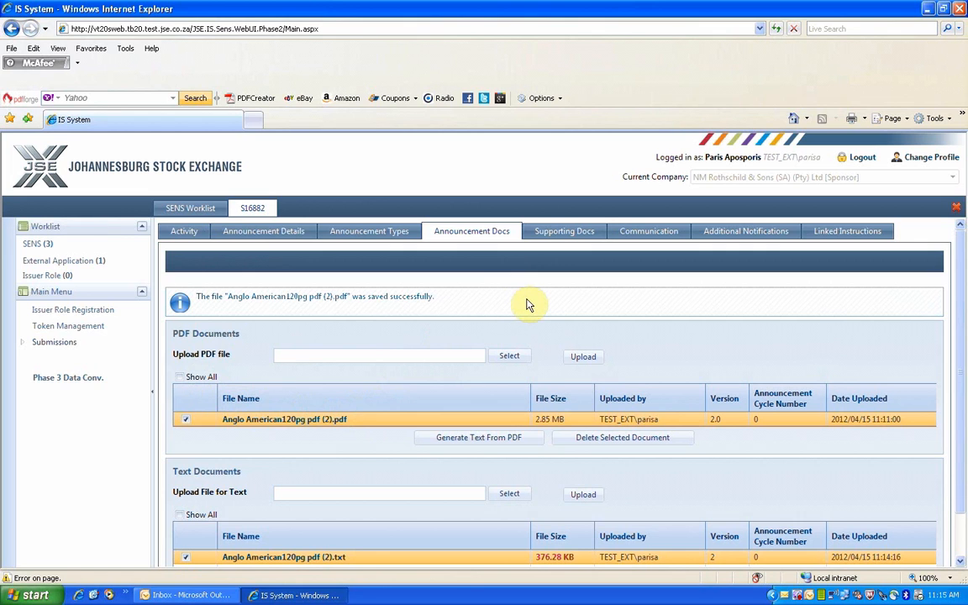
click(554, 234)
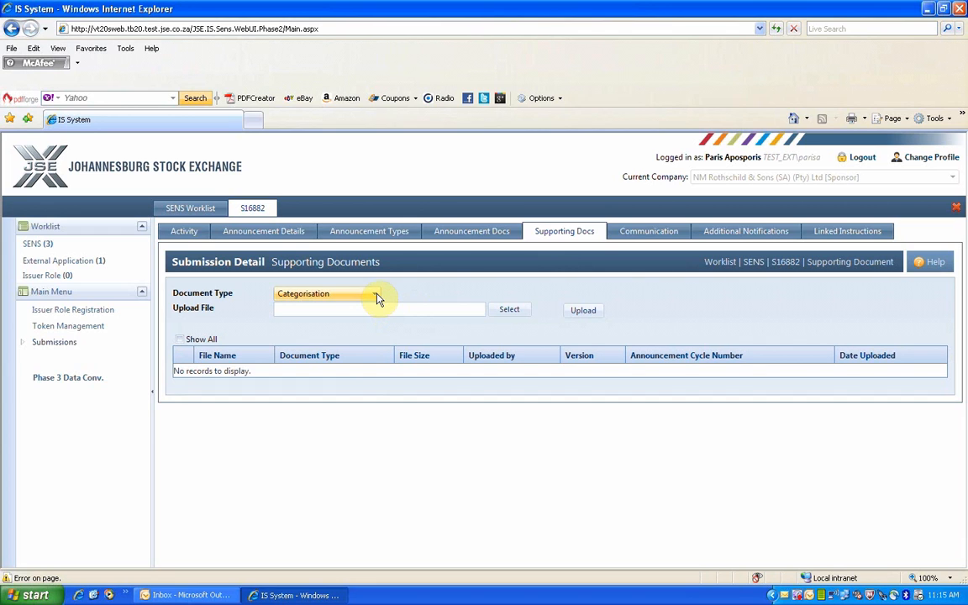
click(509, 311)
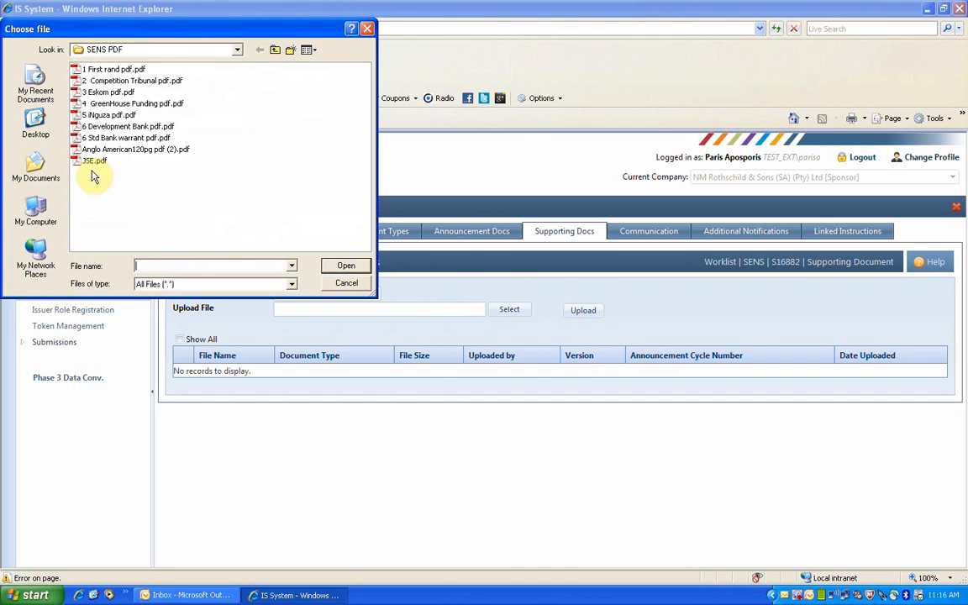
double_click(100, 115)
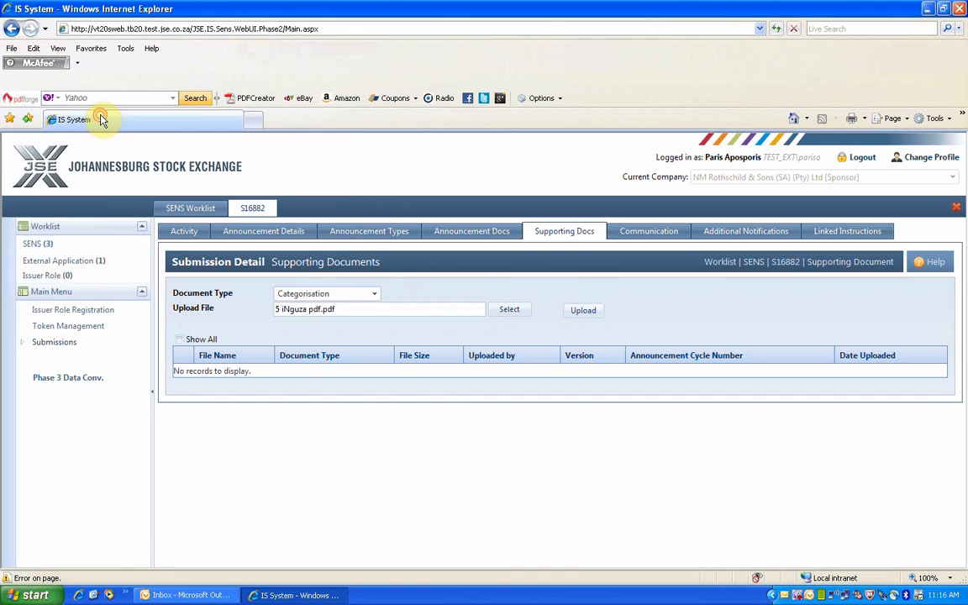
click(587, 315)
click(584, 313)
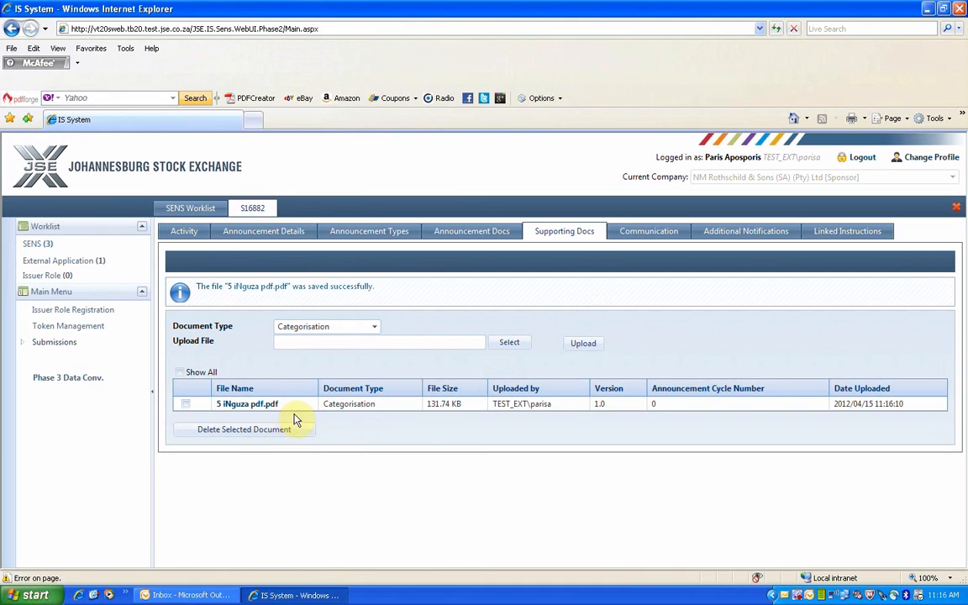
click(185, 405)
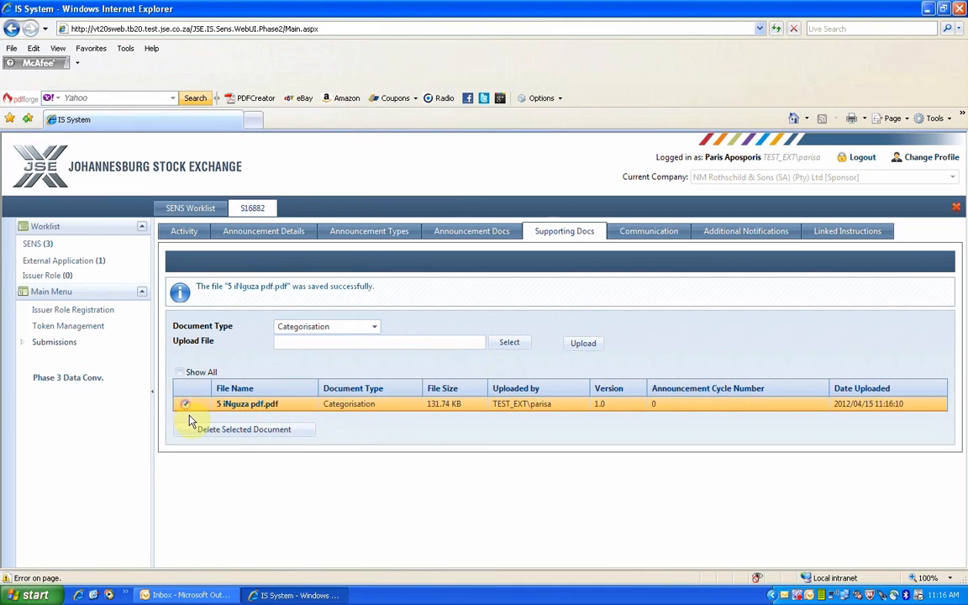
click(241, 431)
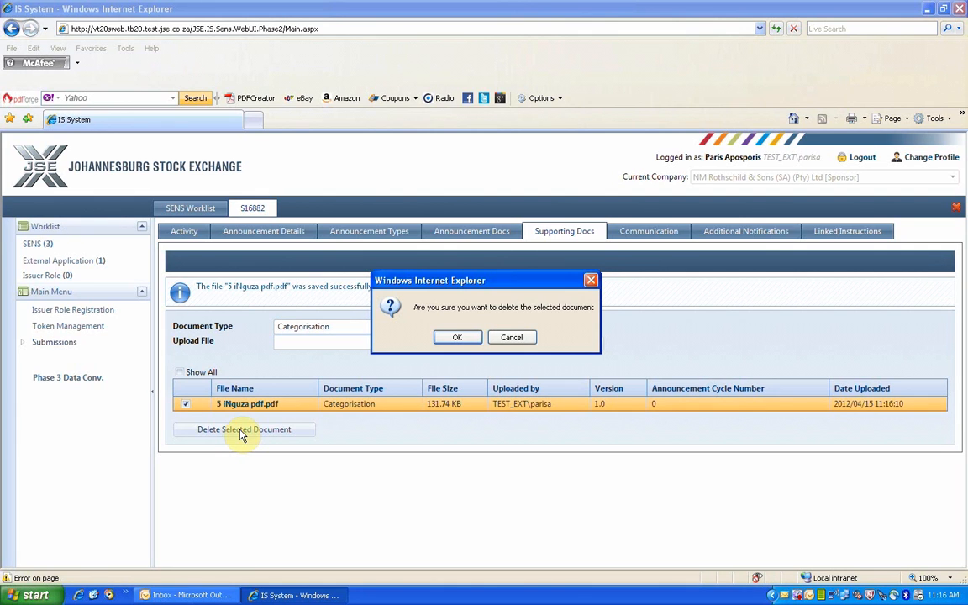
click(511, 337)
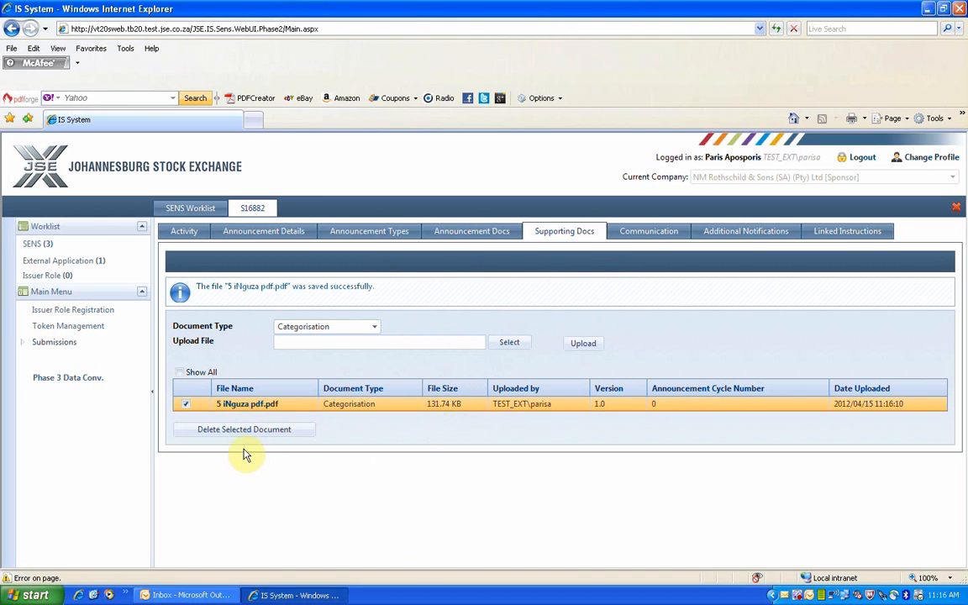
View the uploaded supporting document "5 iNguza pdf.pdf" in its own window, then close it.
click(248, 405)
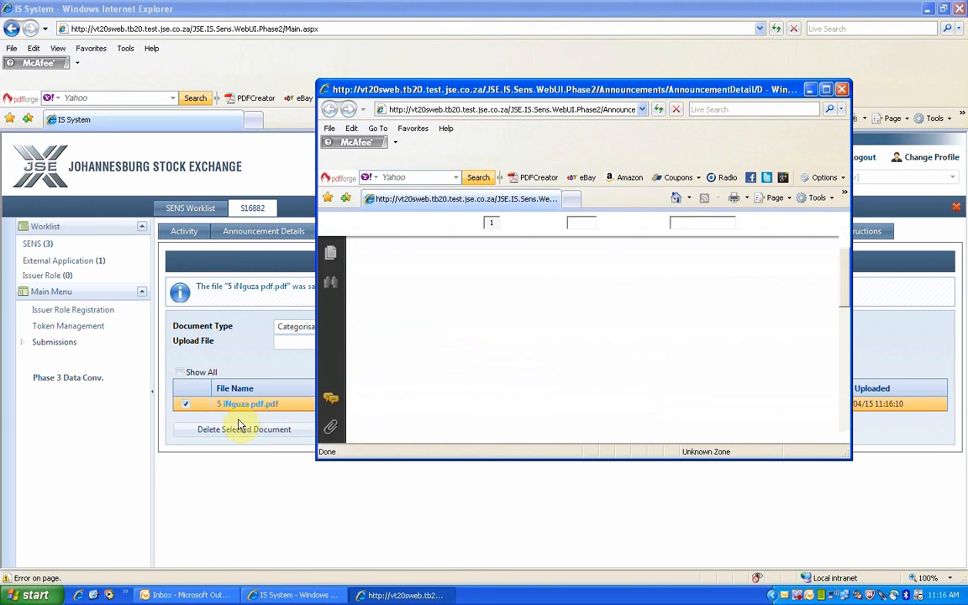
scroll(577, 375, down, 3)
scroll(636, 370, up, 3)
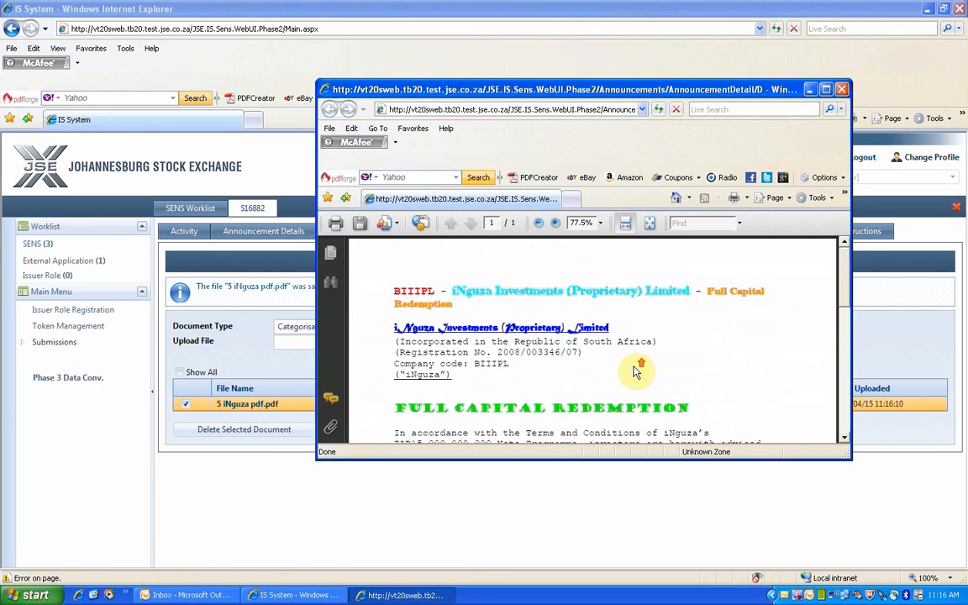
click(842, 90)
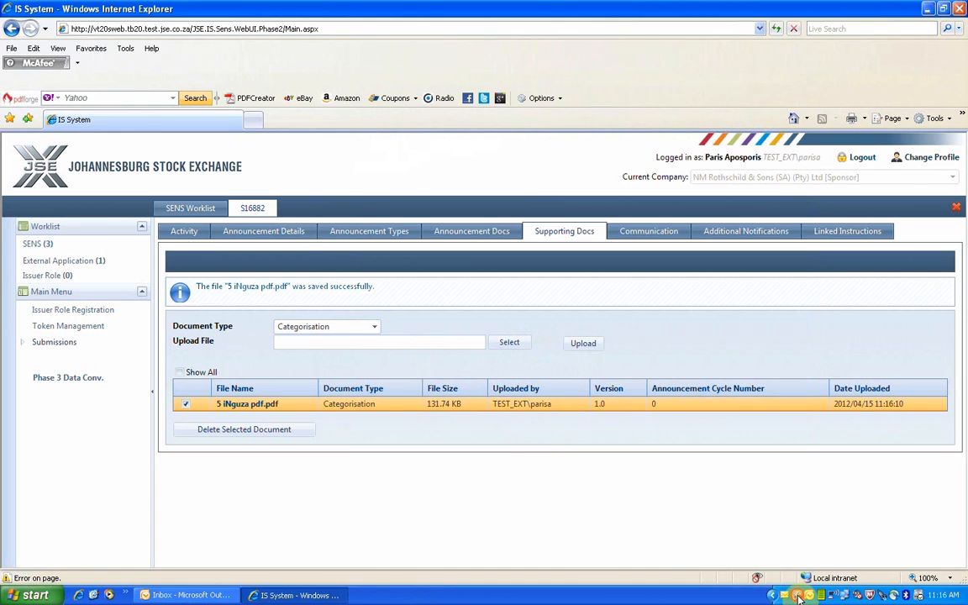
click(798, 596)
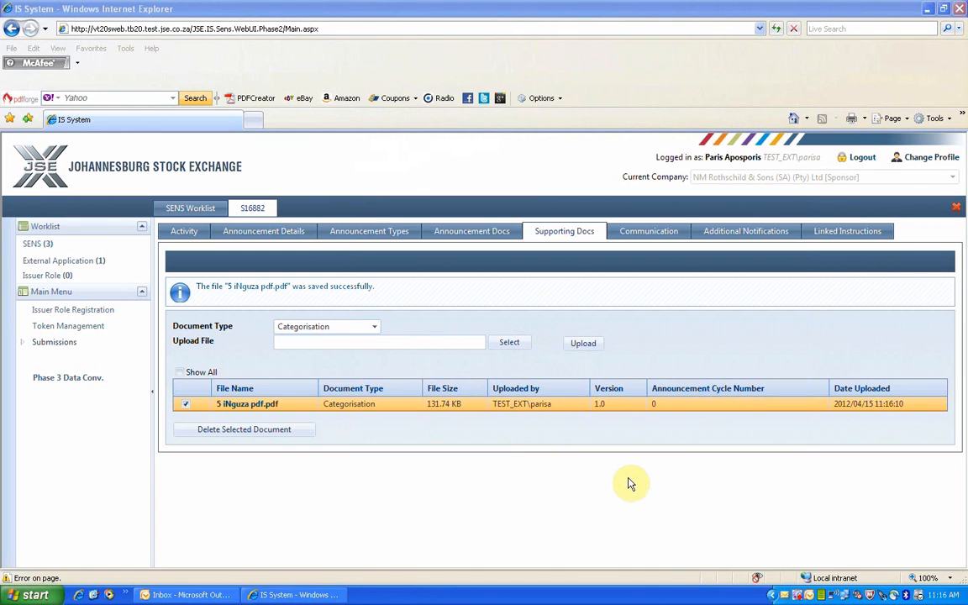